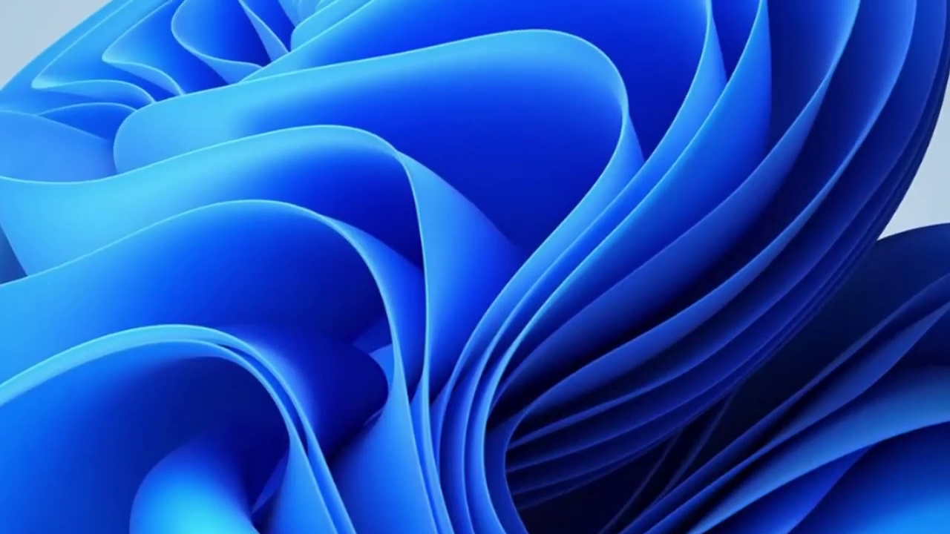
- Open the Start menu and examine the available options for the pinned LinkedIn, WhatsApp and Spotify apps
key("super")
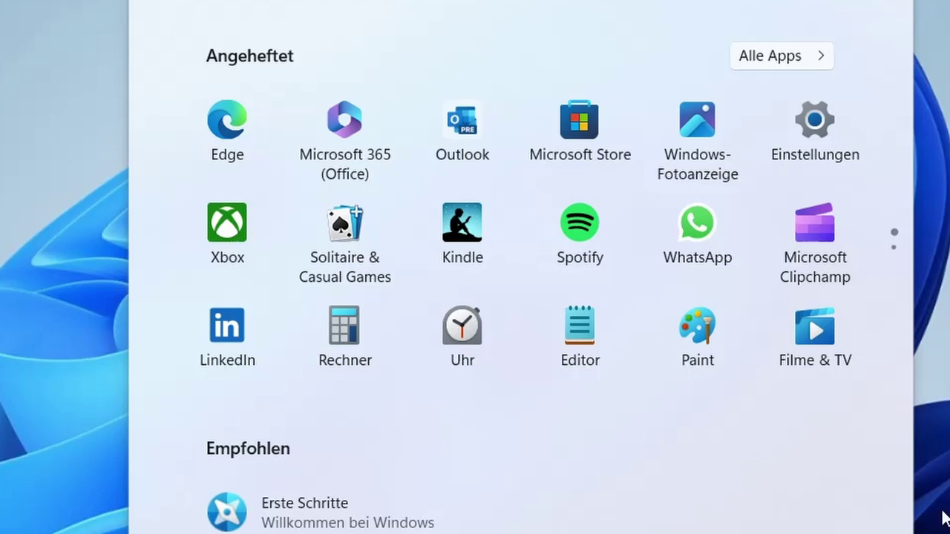
right_click(199, 344)
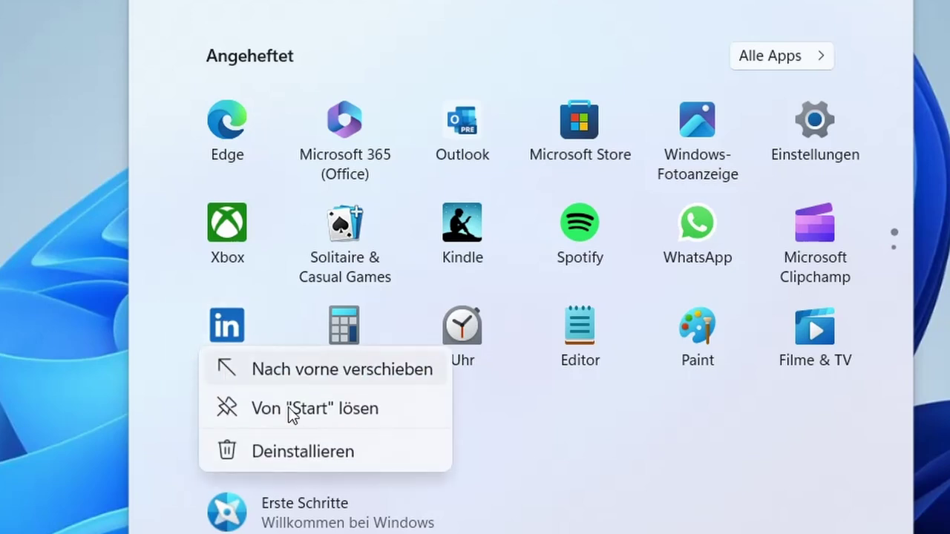
right_click(696, 260)
right_click(580, 244)
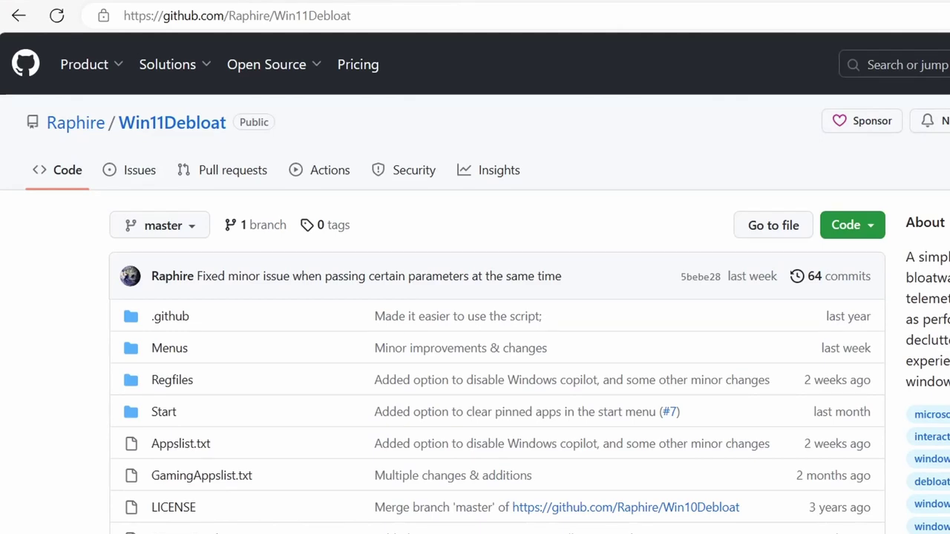
- Read through the Win11Debloat repository's file list and README, including the default settings, custom mode and usage sections
scroll(942, 321, "down", 3)
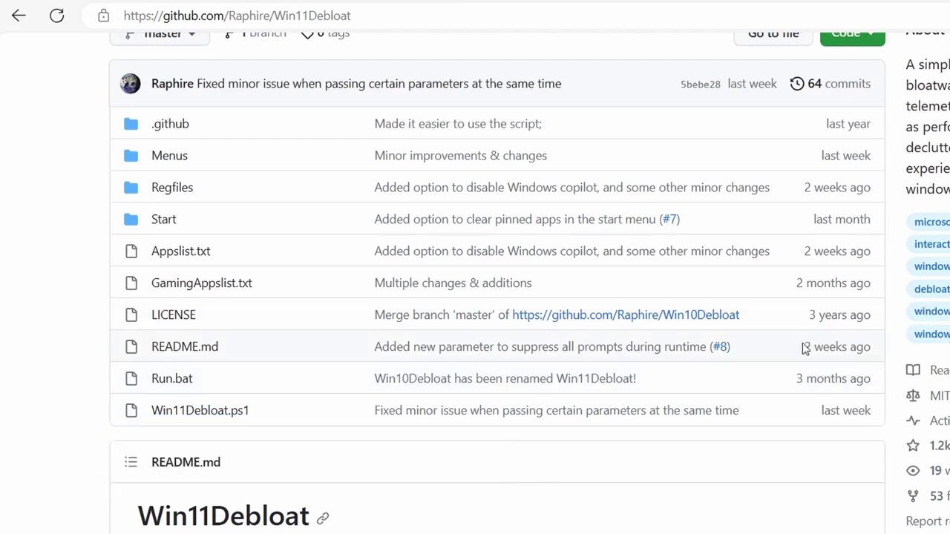
left_click_drag(805, 349, 878, 352)
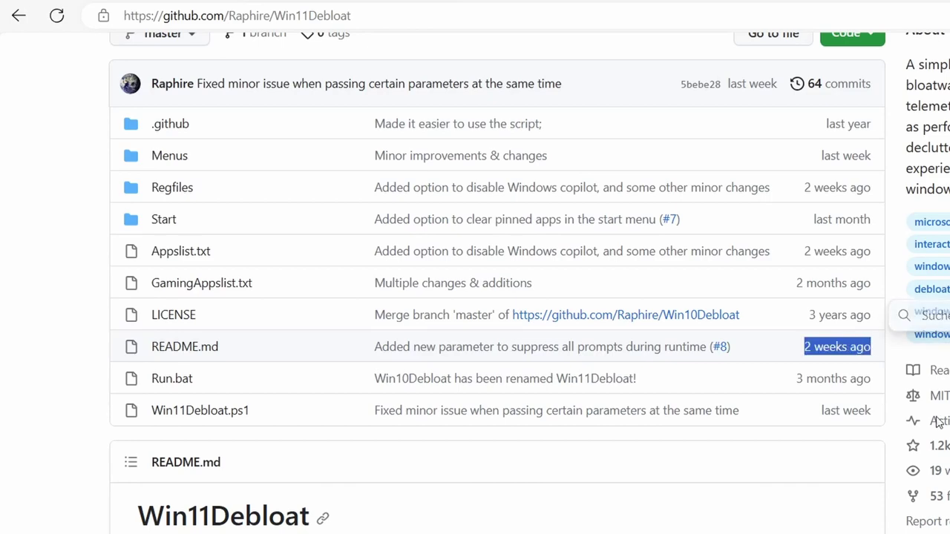
scroll(939, 421, "down", 4)
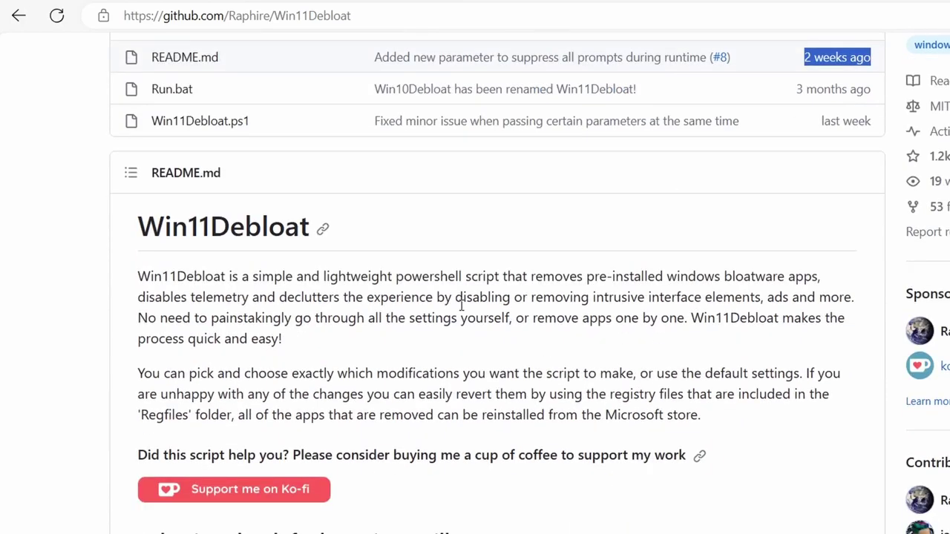
scroll(461, 306, "up", 6)
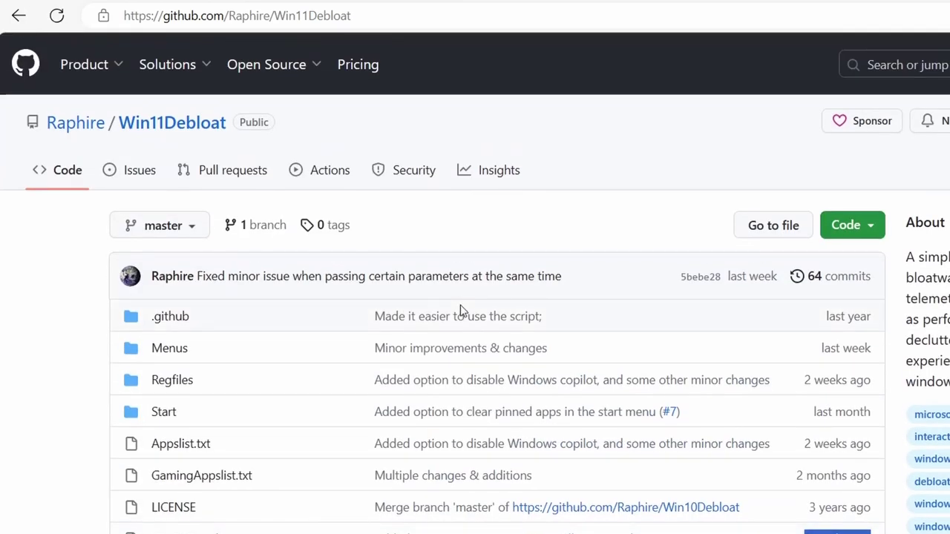
scroll(460, 311, "down", 10)
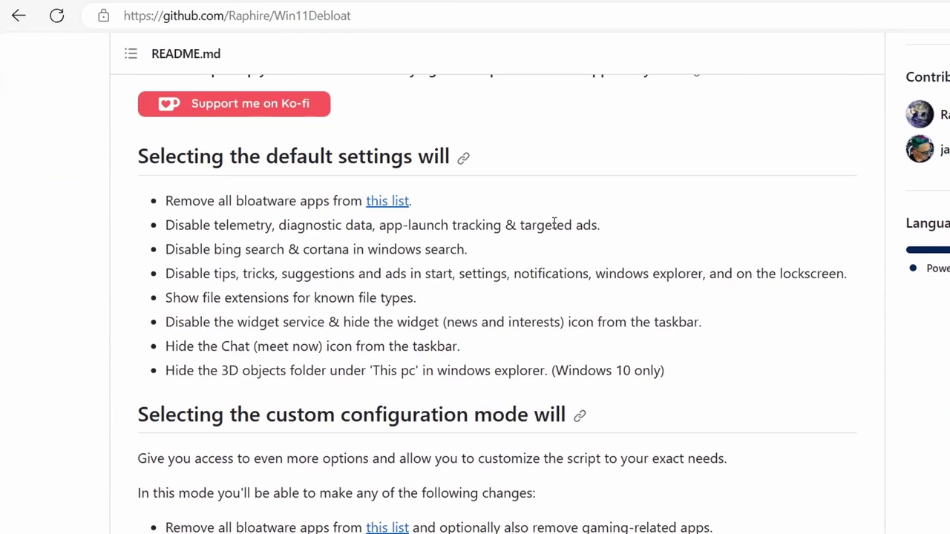
scroll(553, 224, "down", 1)
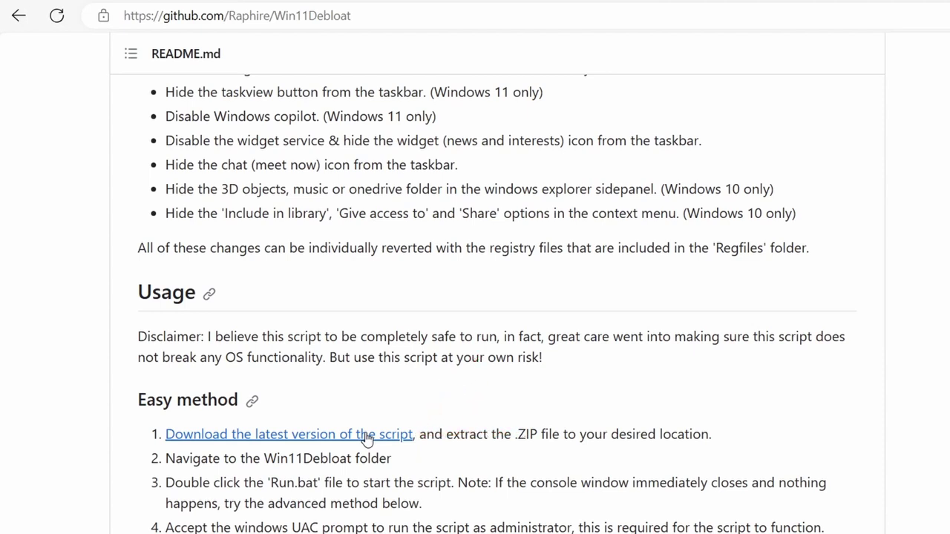
- Download the latest version of the script as Win11Debloat-master.zip, open the archive and go to the Downloads folder
left_click(366, 436)
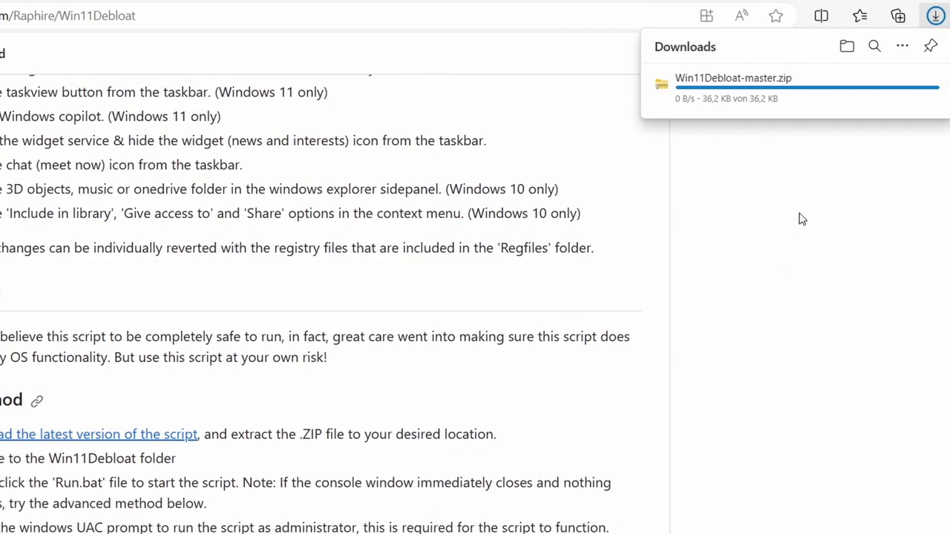
left_click(789, 92)
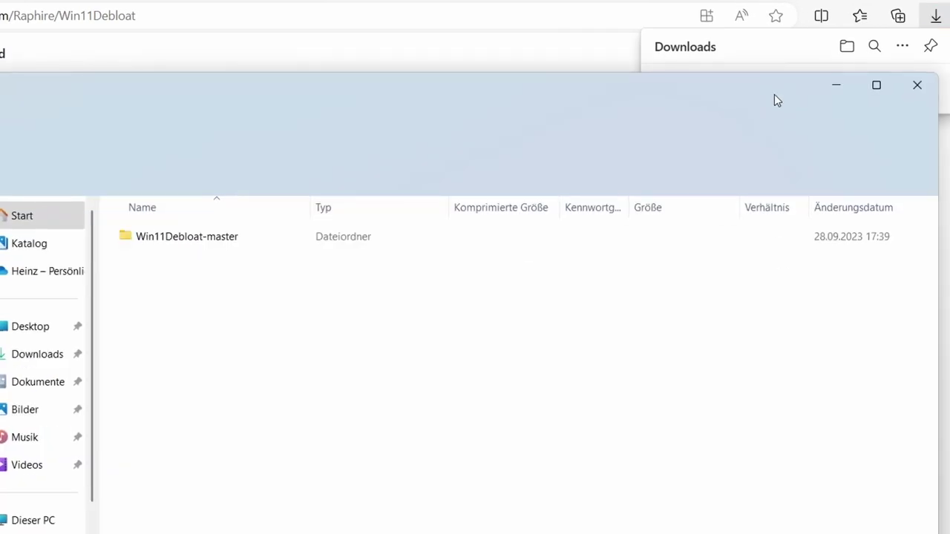
left_click(210, 245)
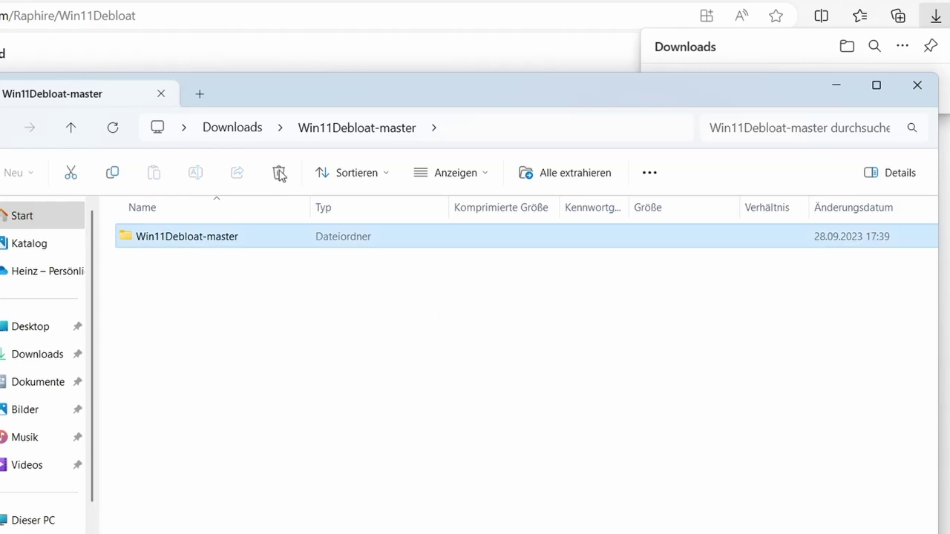
left_click(239, 141)
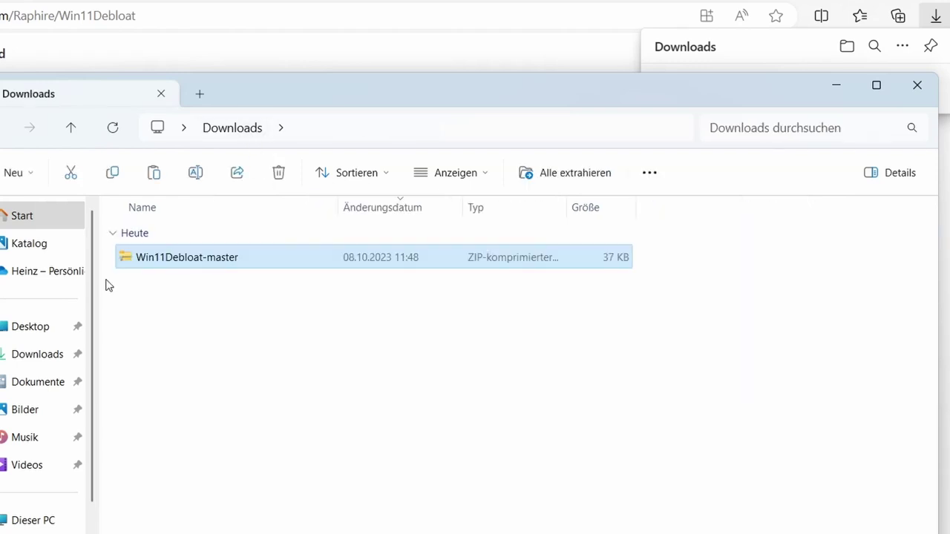
- Copy the Win11Debloat-master folder out of the ZIP archive into the Downloads folder
double_click(187, 262)
right_click(230, 247)
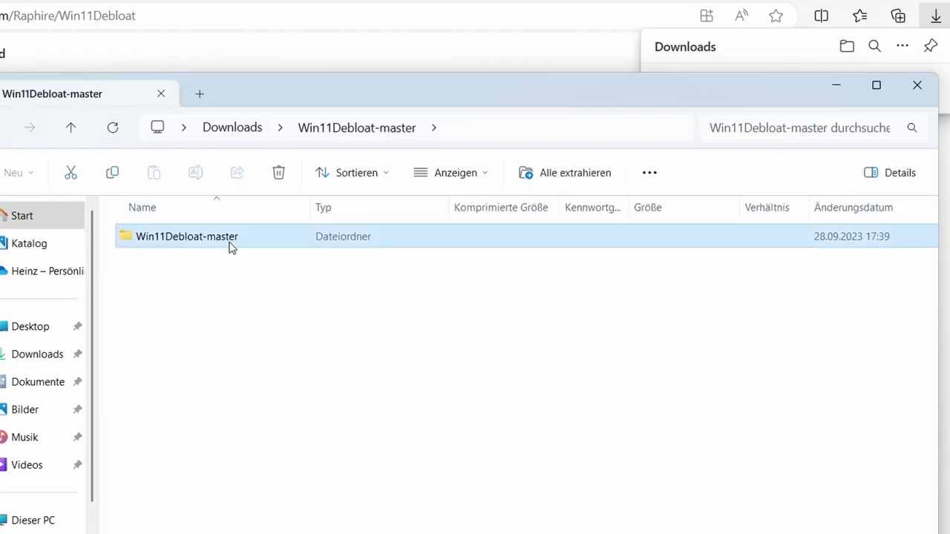
left_click(307, 320)
left_click(228, 125)
right_click(299, 401)
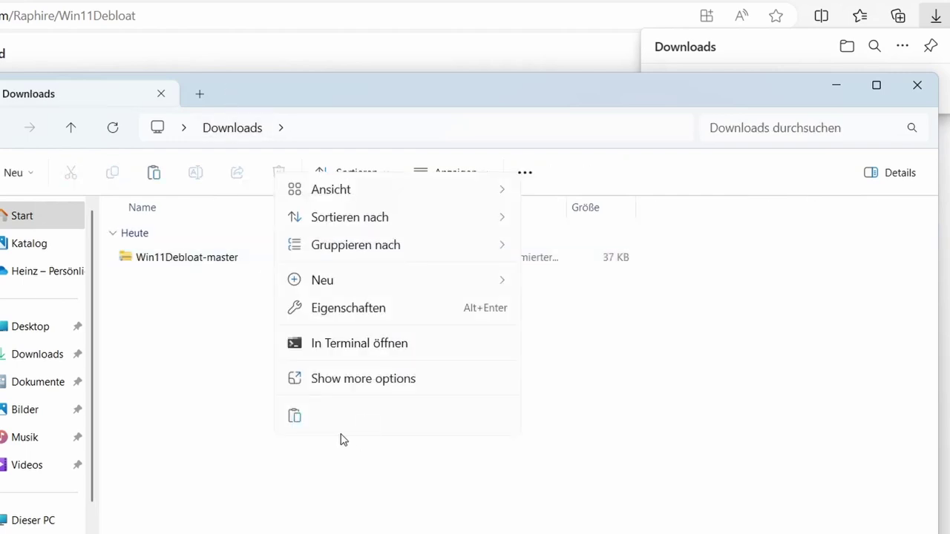
left_click(295, 421)
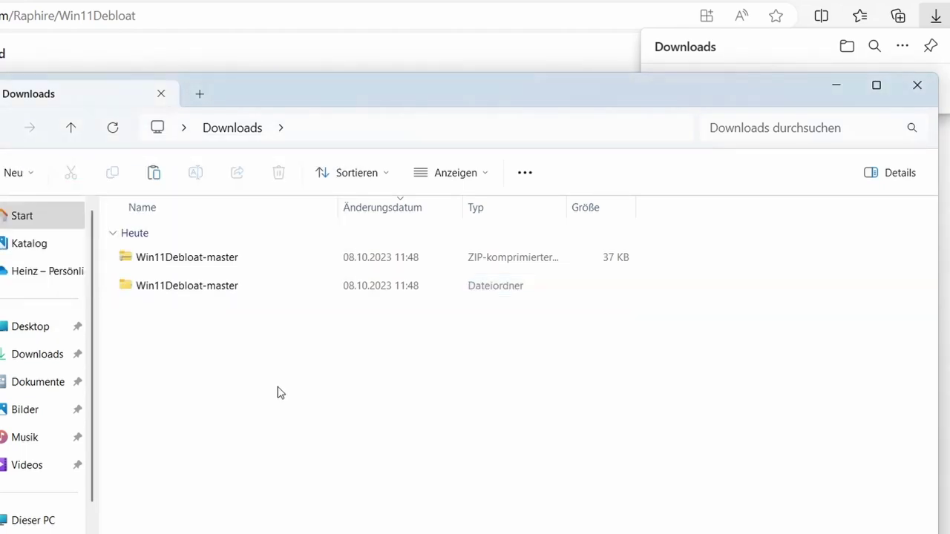
- Run the Run batch file from the extracted Win11Debloat-master folder, overriding SmartScreen and granting PowerShell administrator permission
double_click(174, 285)
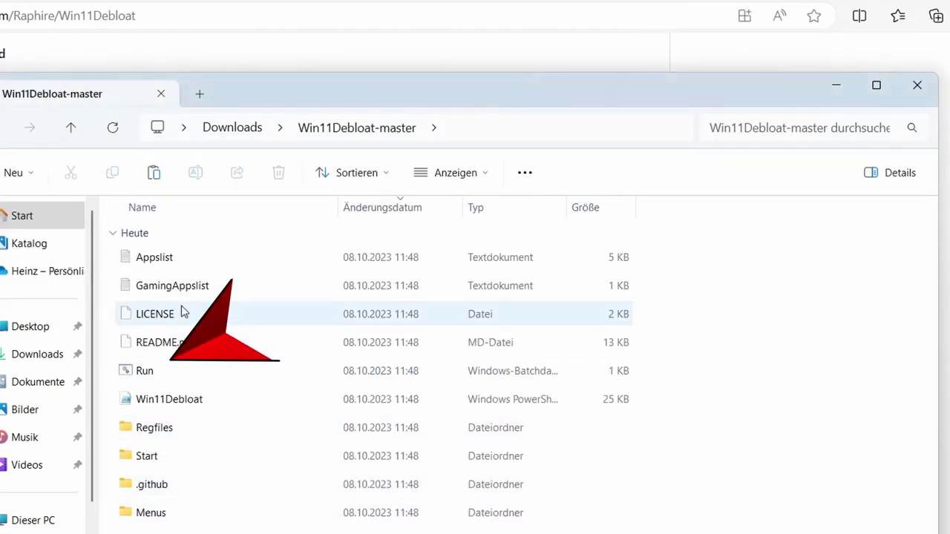
left_click(161, 374)
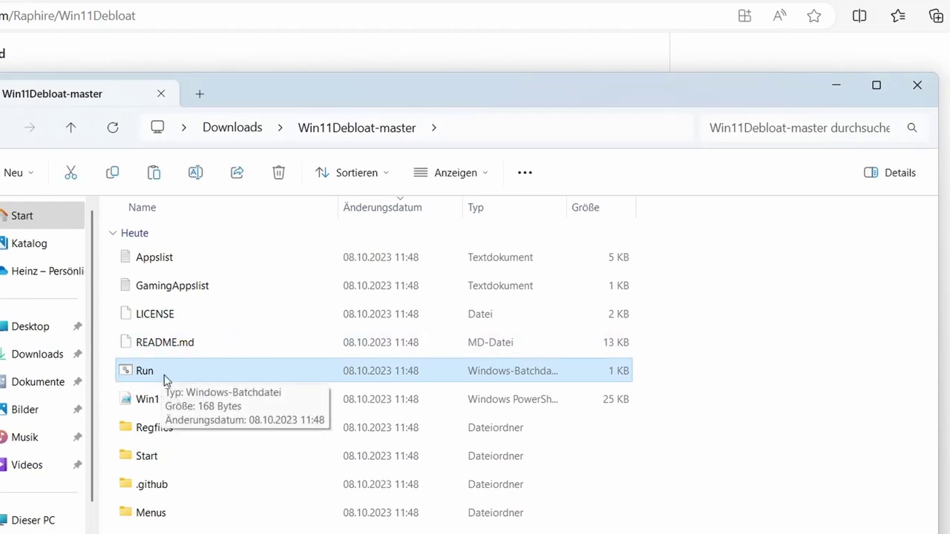
double_click(164, 374)
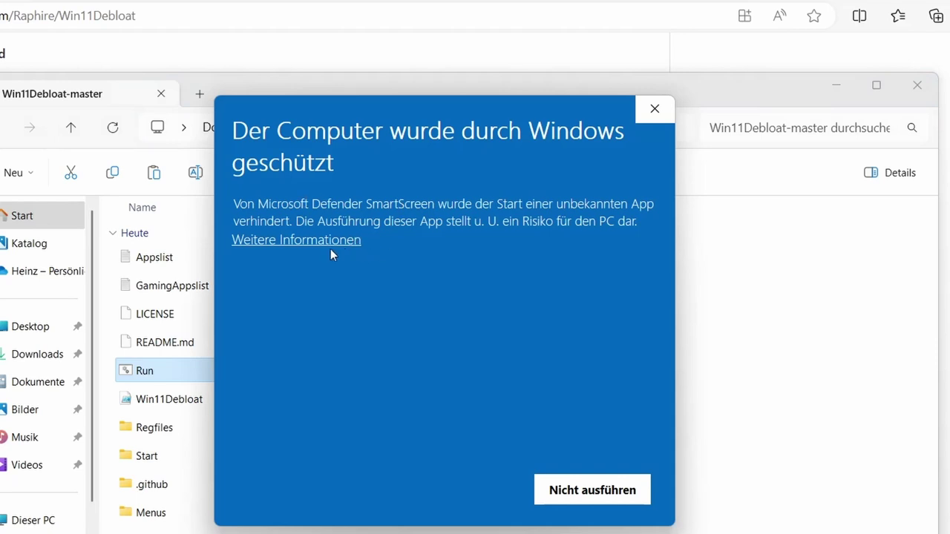
left_click(336, 242)
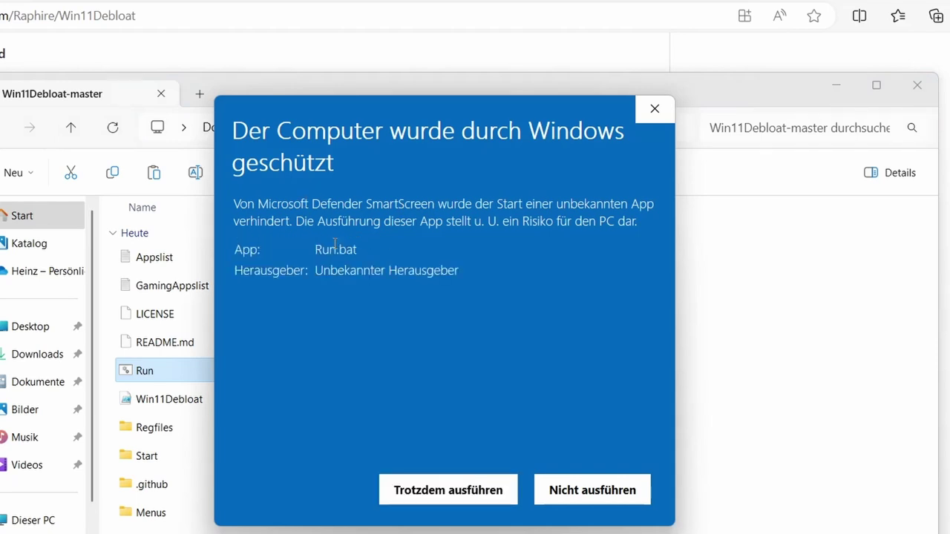
left_click(420, 493)
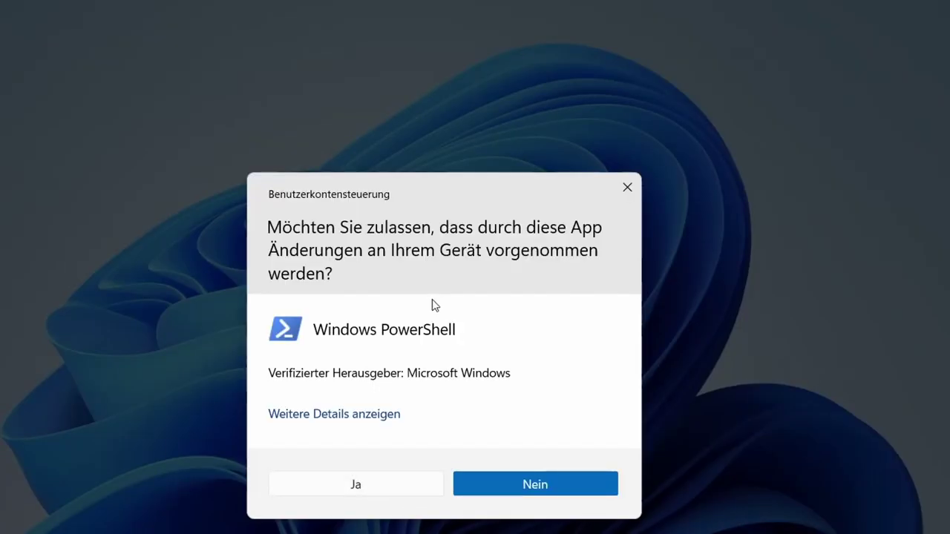
left_click(398, 484)
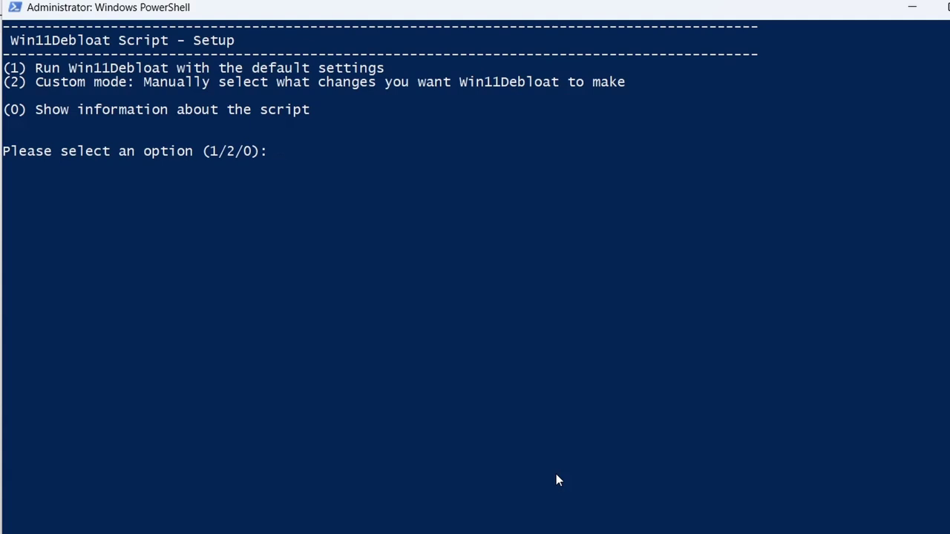
- Choose option 1 to run Win11Debloat with the default settings and start the changes
type("1")
key("Return")
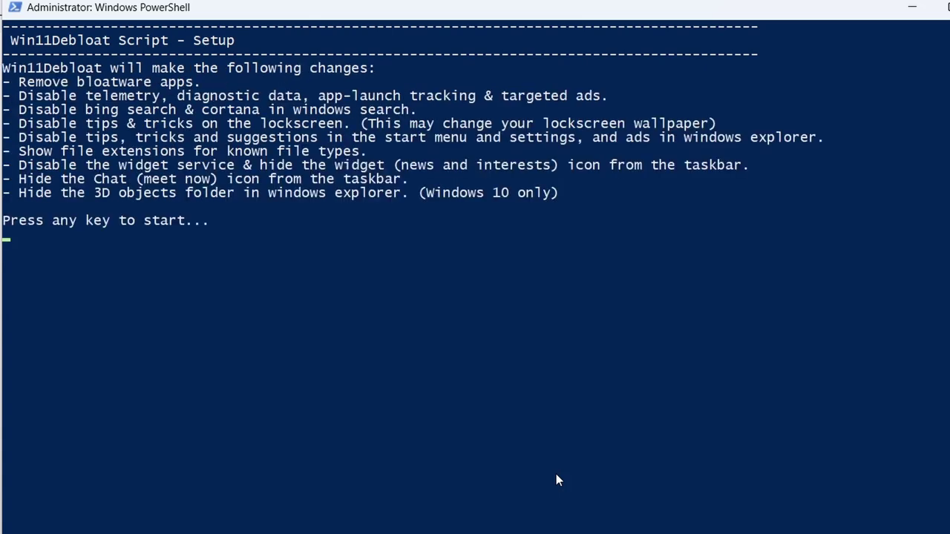
key("Return")
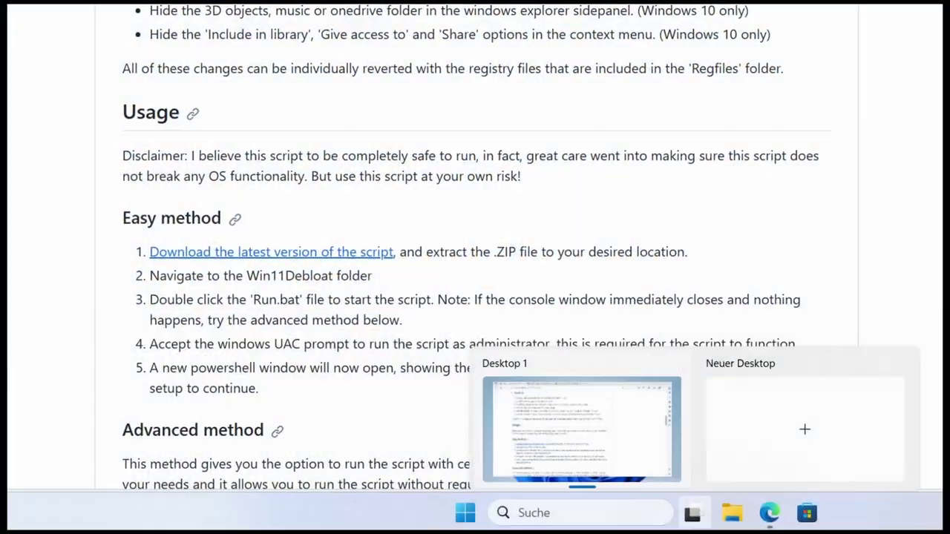
- Check which apps are still pinned in the Start menu and examine the options for Spotify and Xbox
left_click(466, 519)
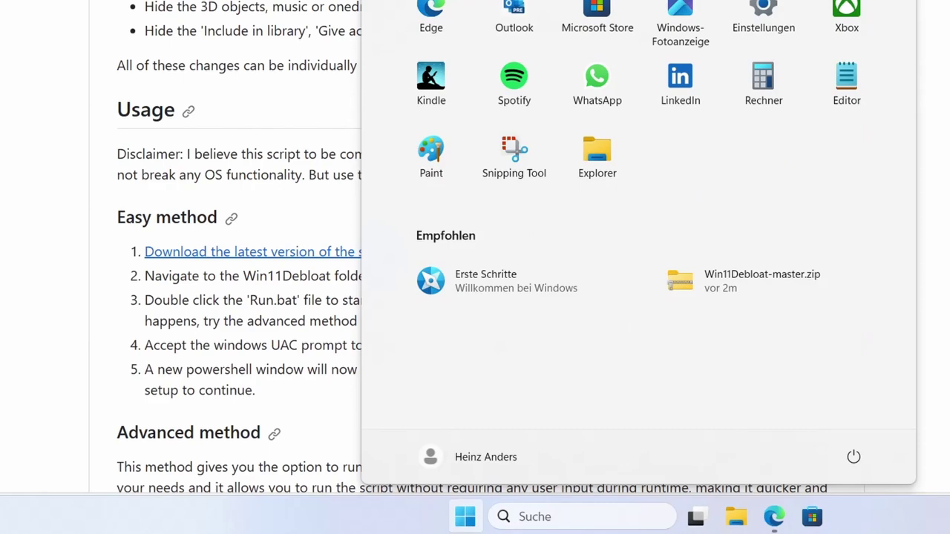
right_click(523, 86)
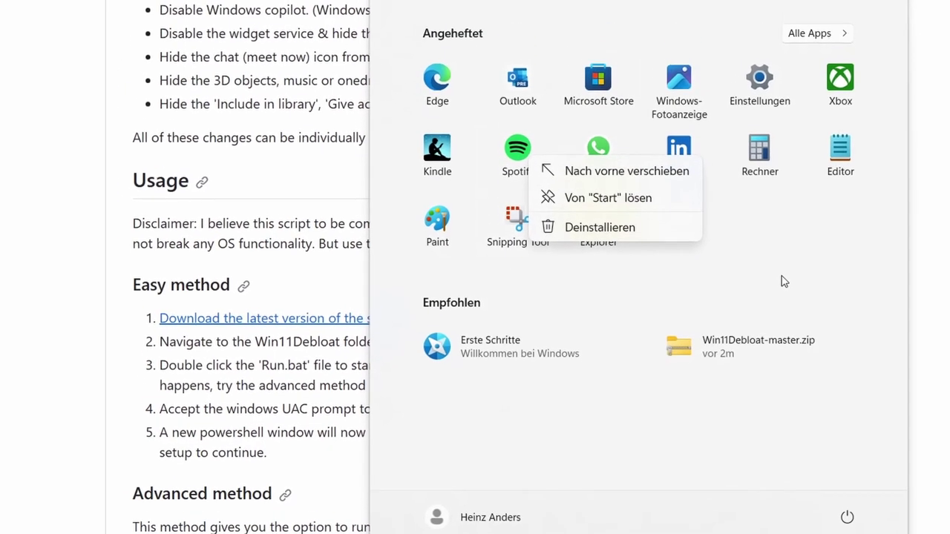
left_click(780, 332)
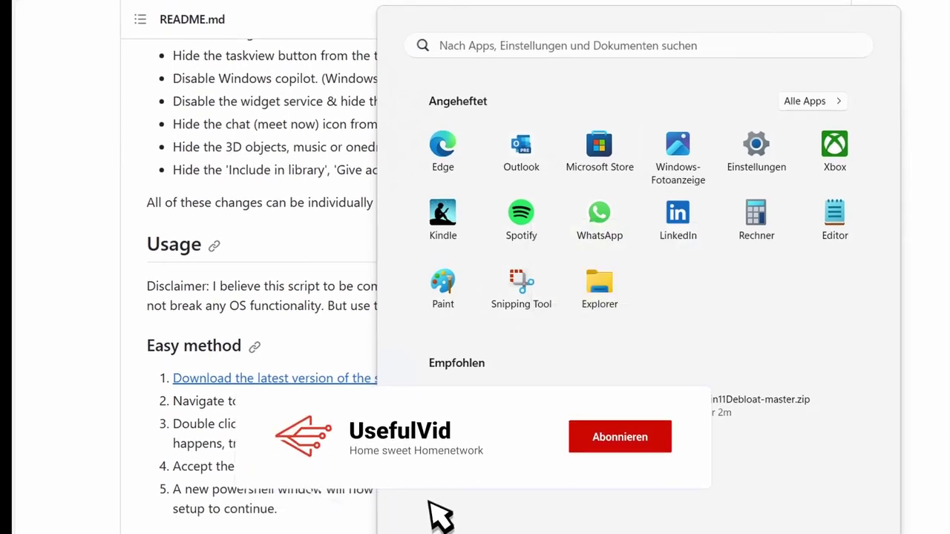
right_click(530, 245)
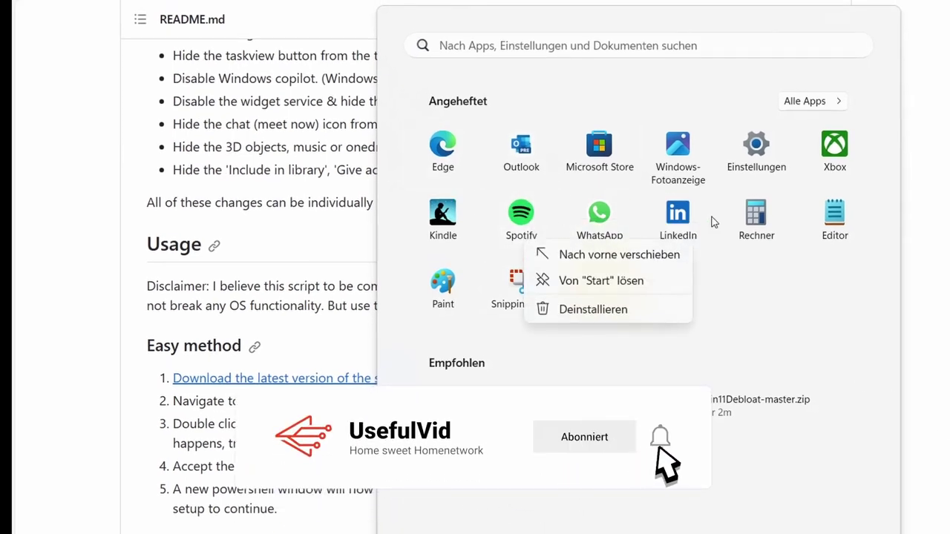
left_click(859, 352)
right_click(834, 156)
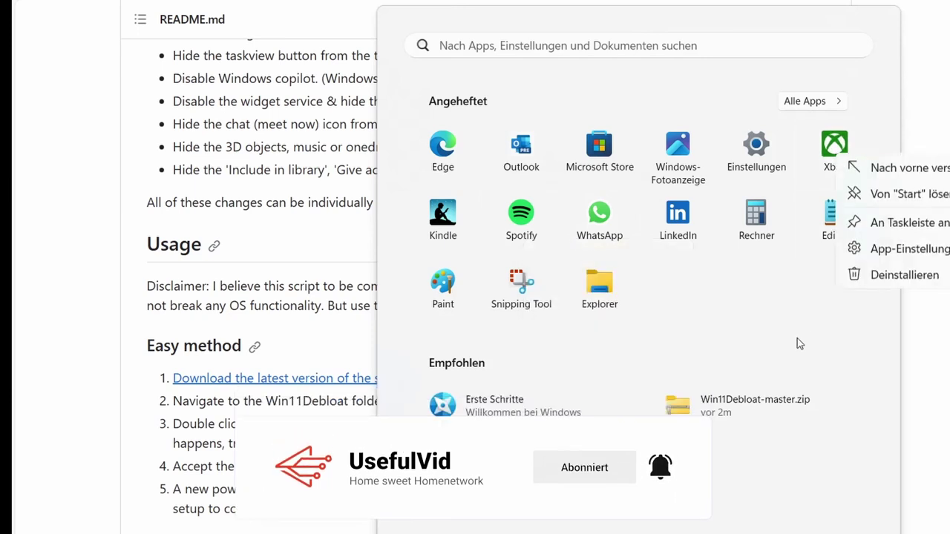
left_click(745, 345)
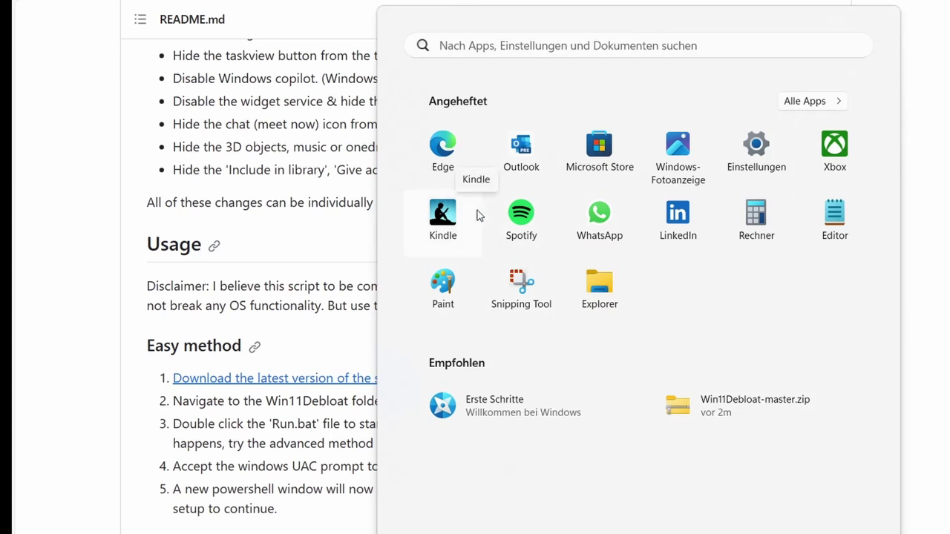
left_click(947, 329)
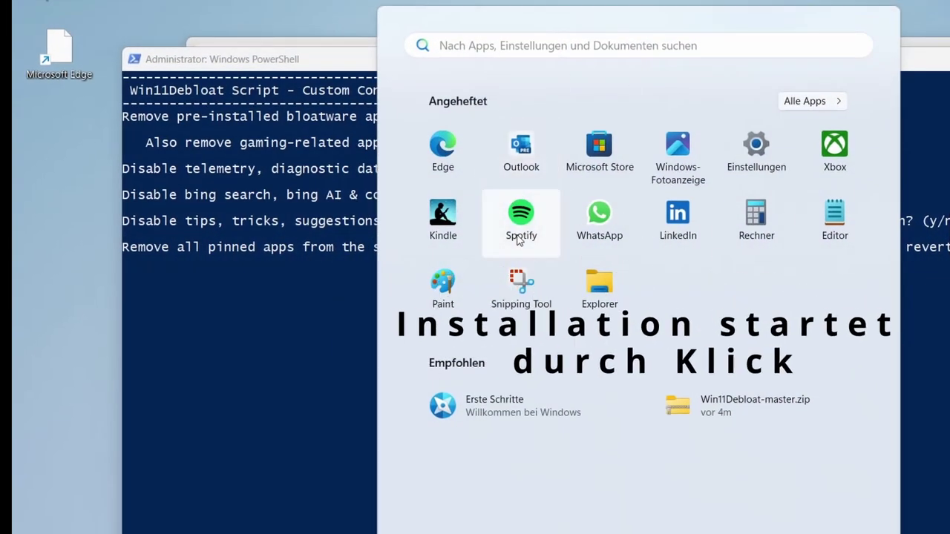
- Install Spotify through its Start menu entry, check the options it offers, and close the Start menu
left_click(517, 240)
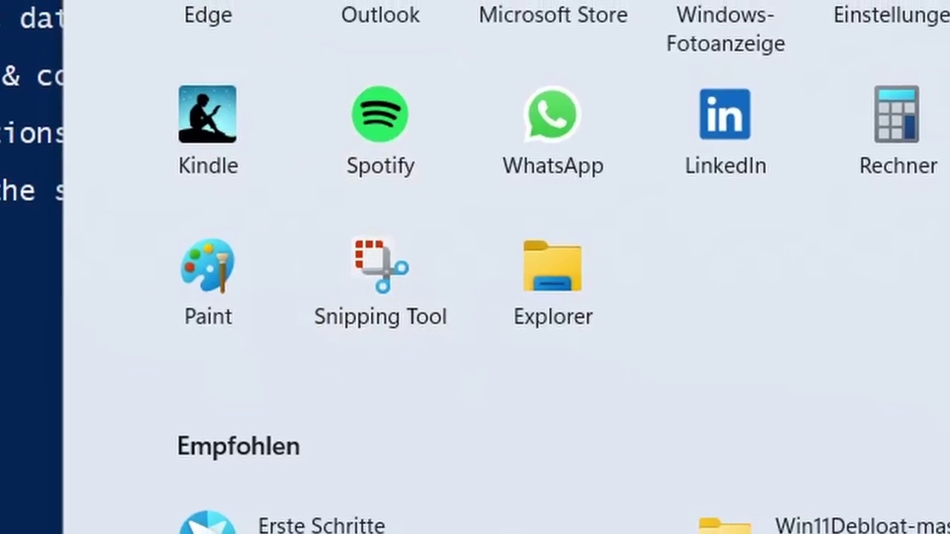
right_click(397, 160)
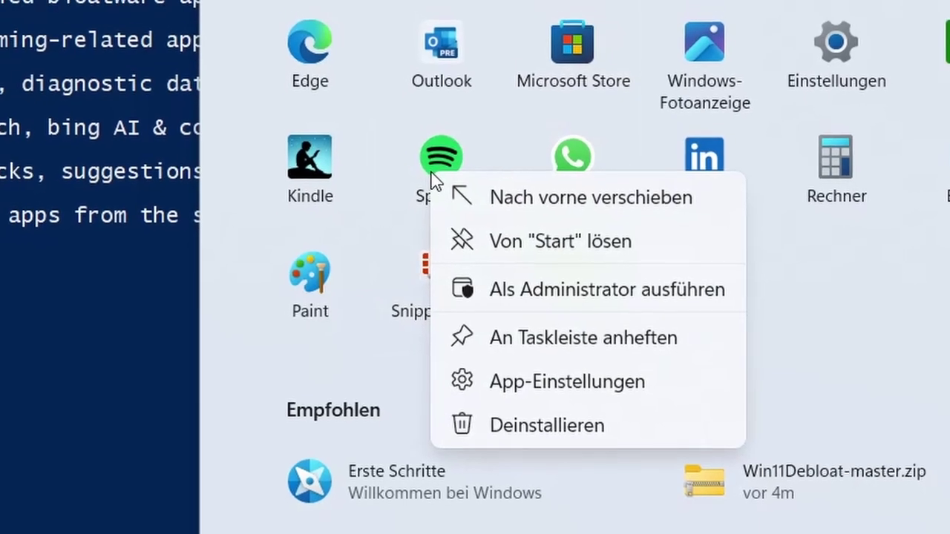
left_click(2, 360)
left_click(2, 360)
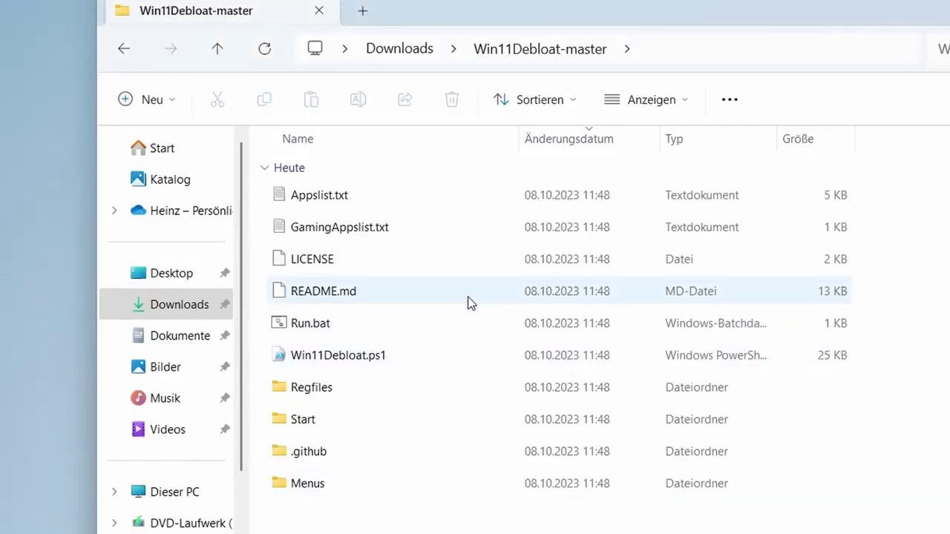
- Run the Run batch file again, grant PowerShell administrator permission, and choose option 2 for custom mode
double_click(437, 323)
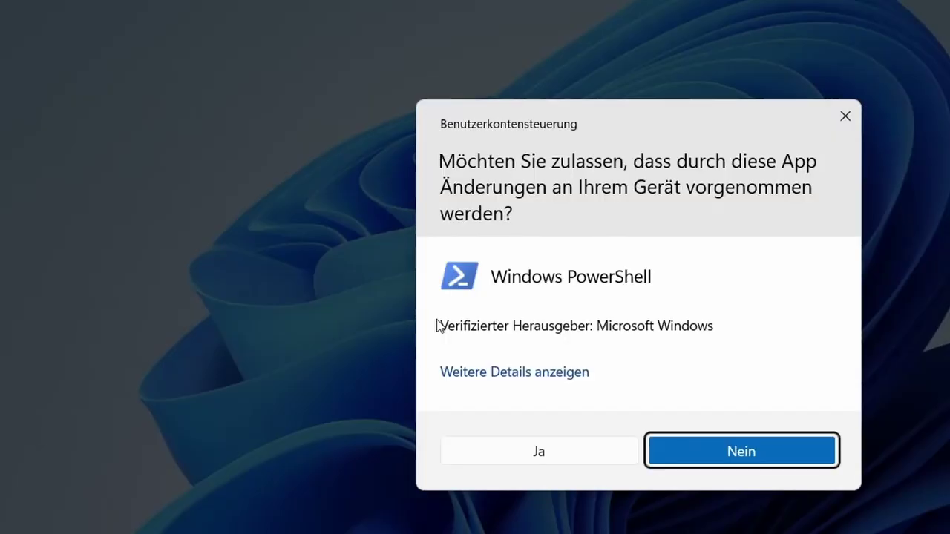
left_click(505, 449)
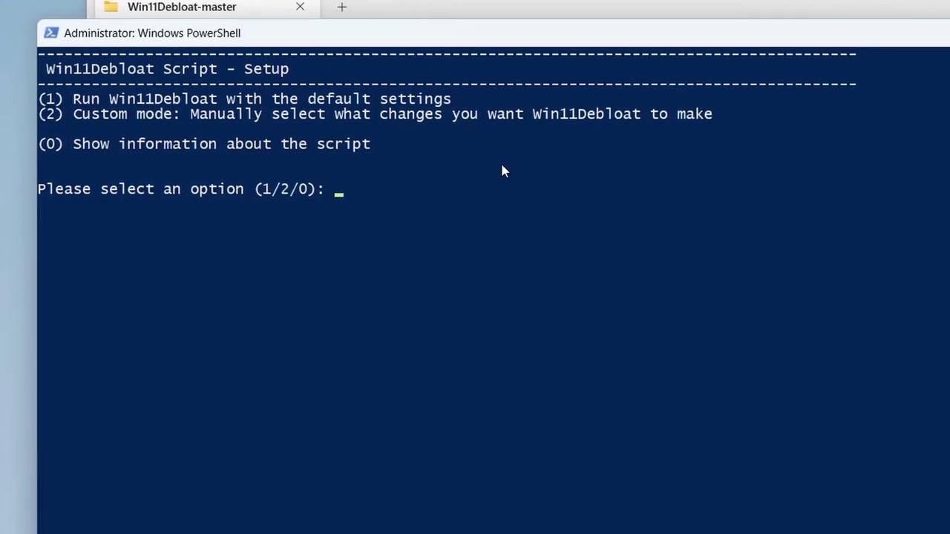
type("2")
key("Return")
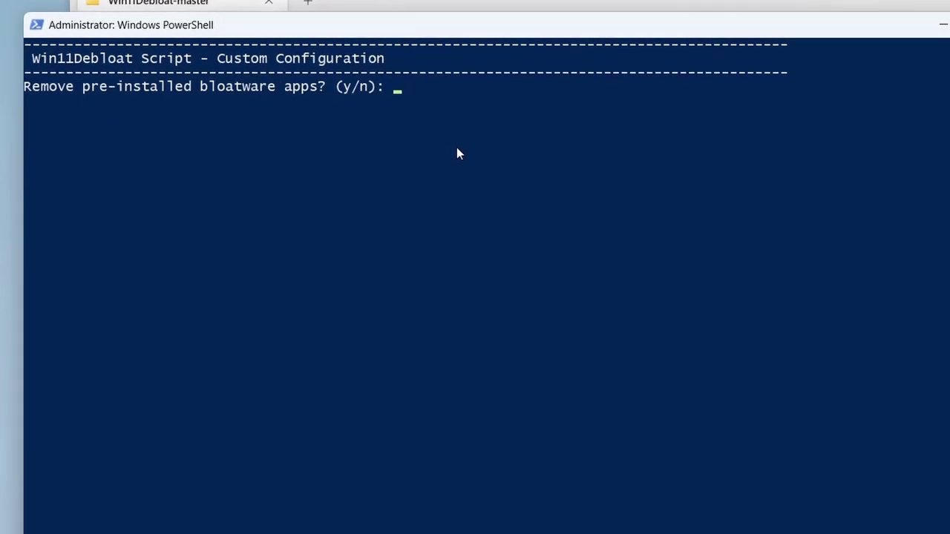
- Answer n to removing bloatware apps and to disabling telemetry, Bing search and Cortana, and tips, suggestions and ads
type("n")
key("Return")
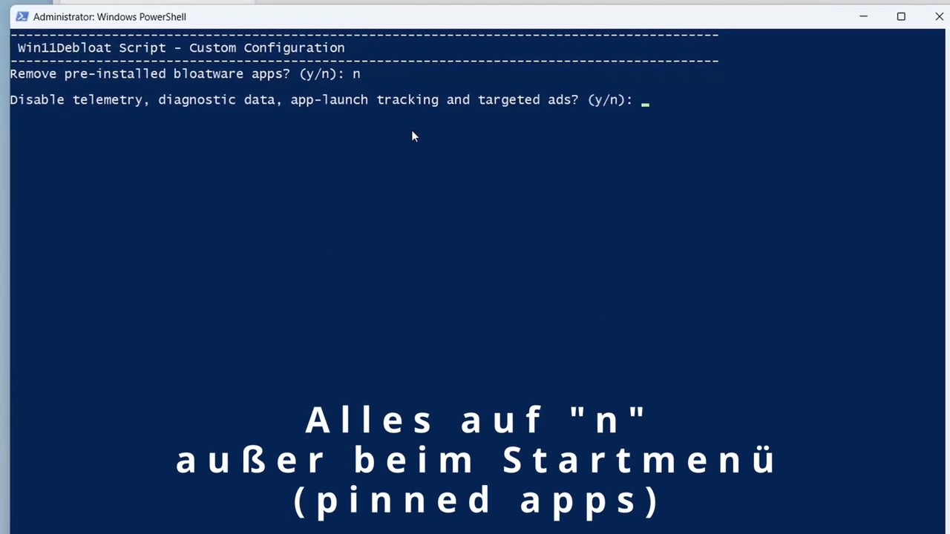
type("n")
key("Return")
type("n")
key("Return")
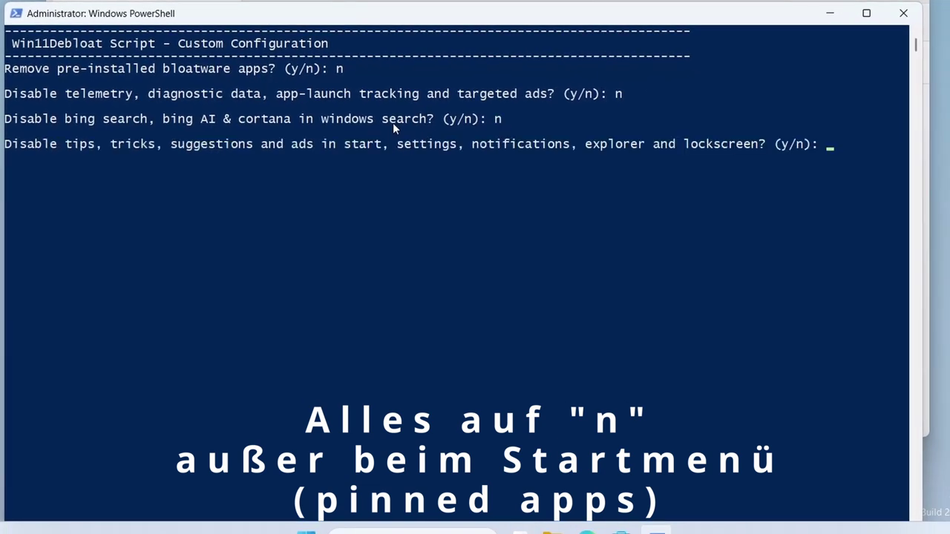
type("n")
key("Return")
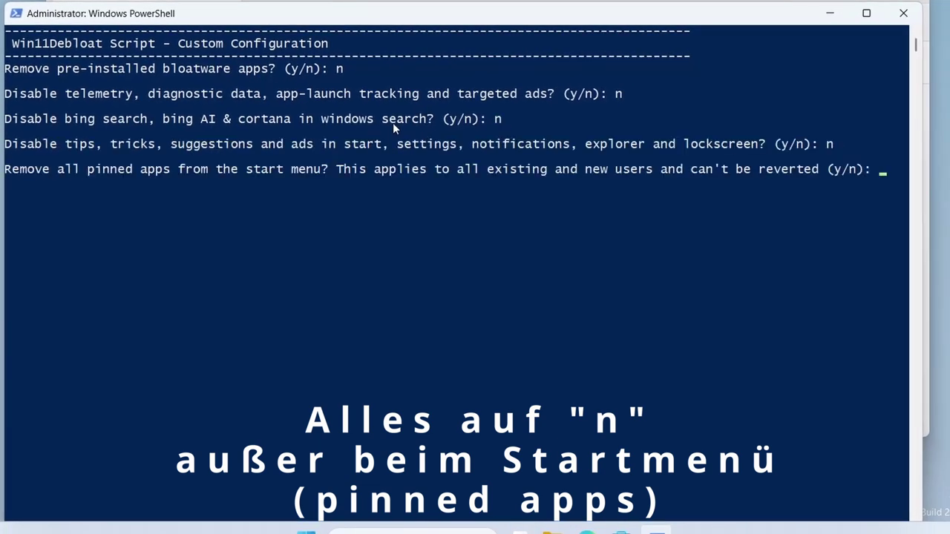
- Answer y to removing all pinned Start menu apps, n to taskbar and Explorer changes, then execute the script and exit it
type("y")
key("Return")
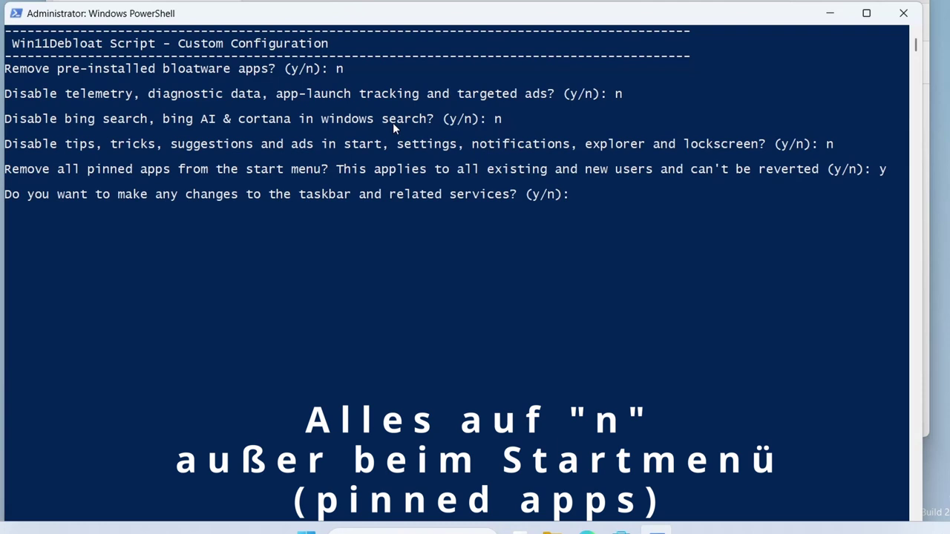
type("n")
key("Return")
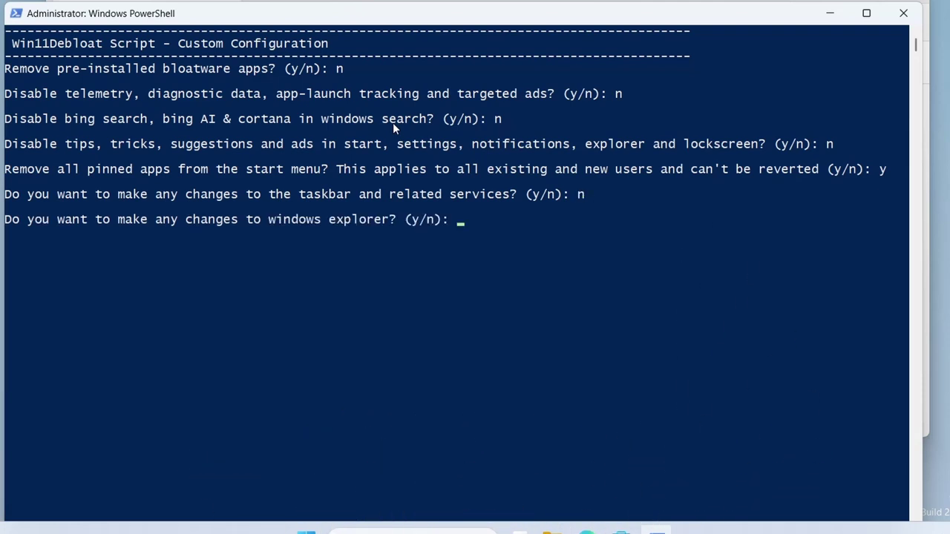
type("n")
key("Return")
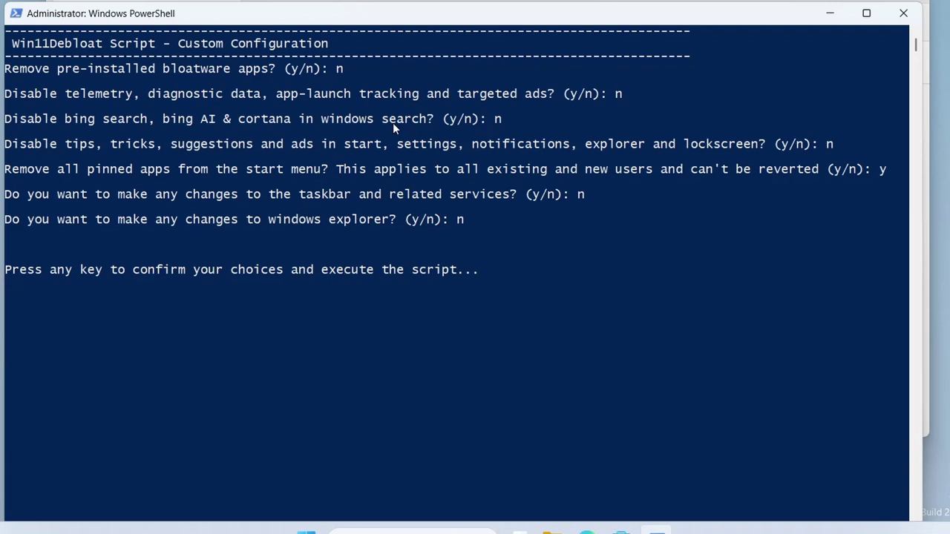
key("Return")
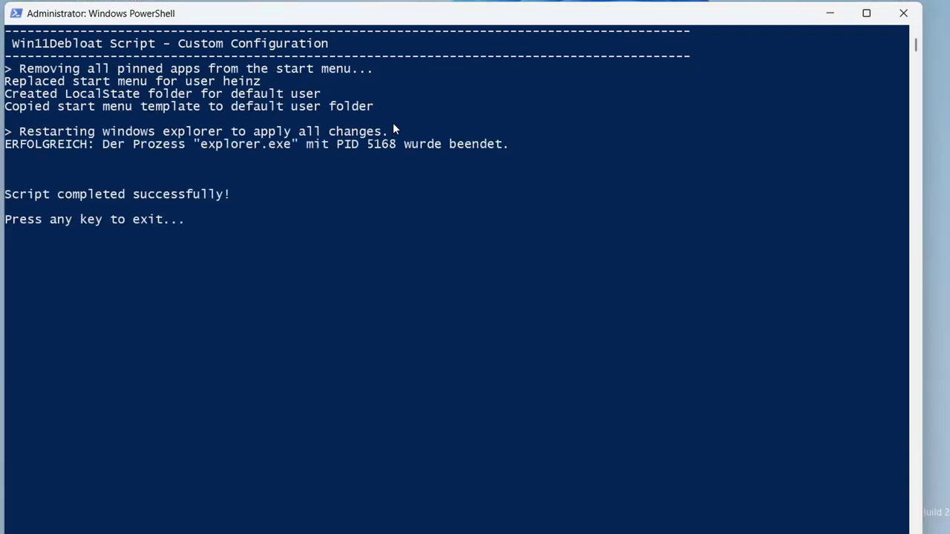
key("Return")
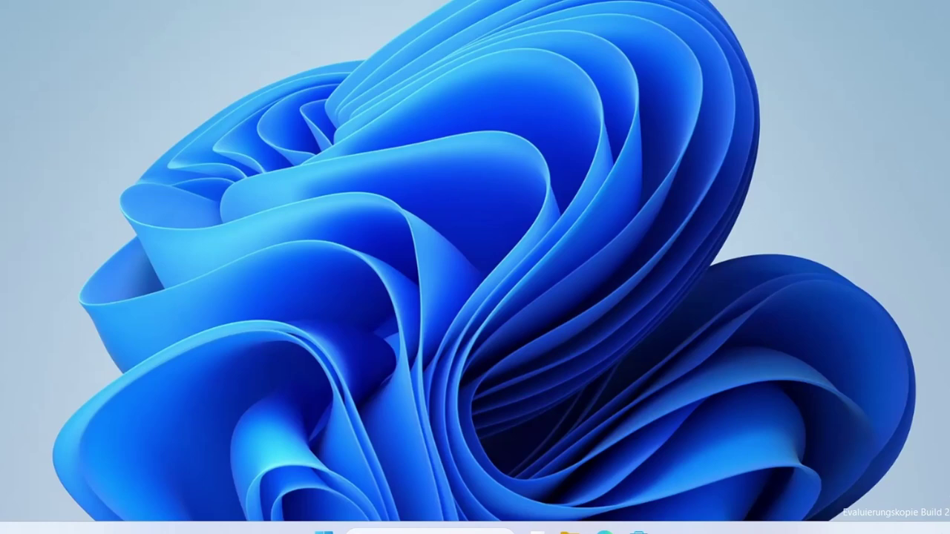
- Check the pinned area of the Start menu and the options it offers
left_click(324, 530)
right_click(361, 130)
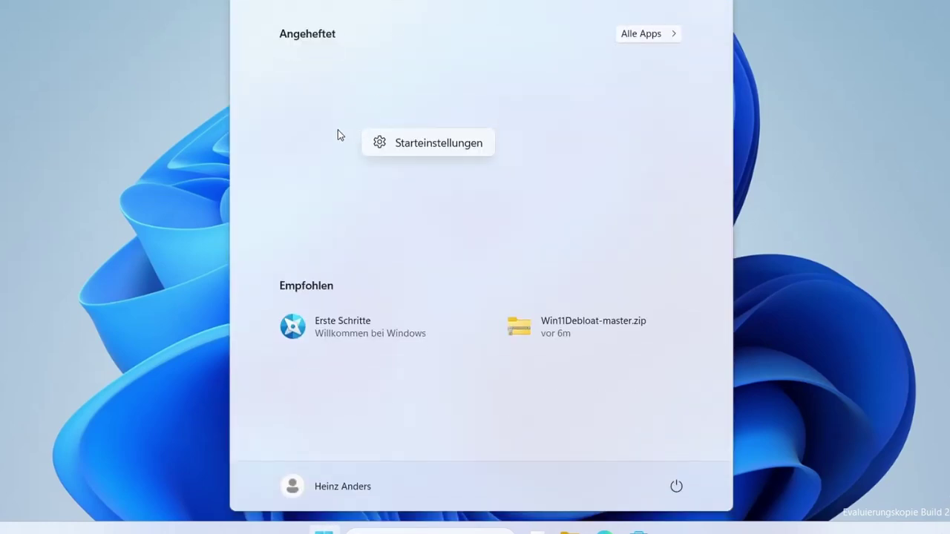
left_click(334, 130)
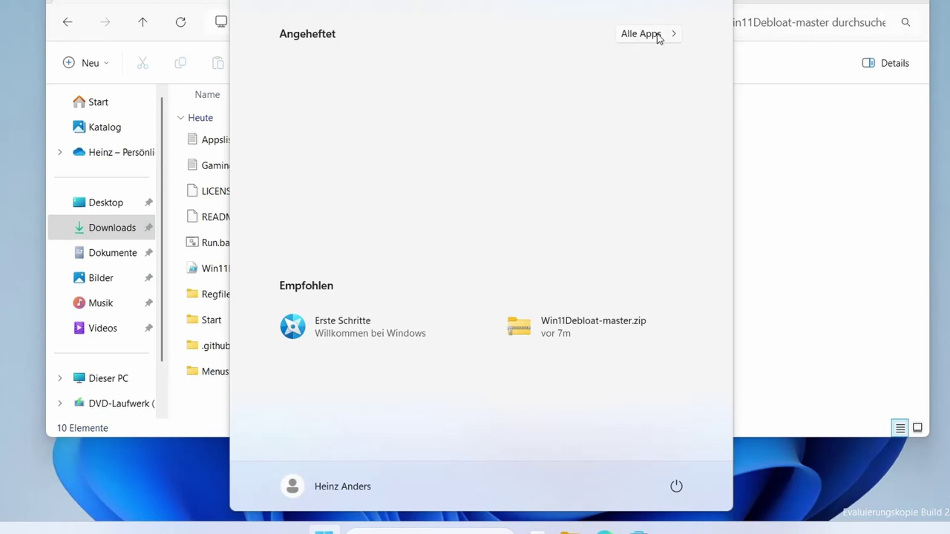
- Pin the Einstellungen app from the list of all apps to the Start menu
left_click(642, 35)
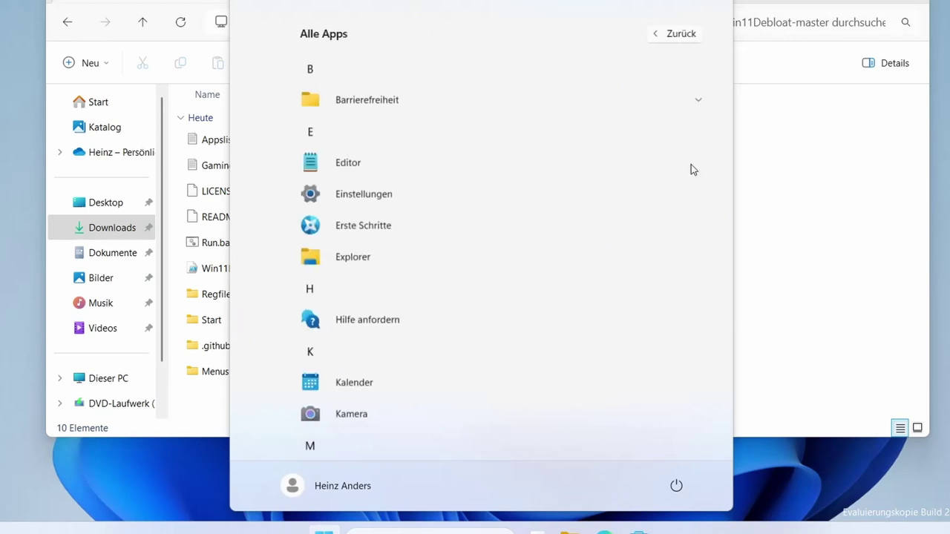
right_click(333, 195)
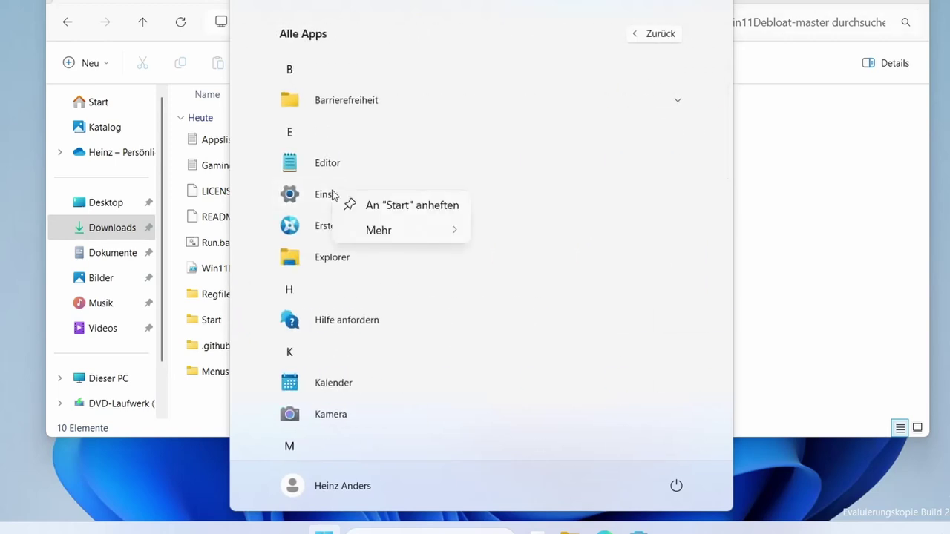
left_click(442, 217)
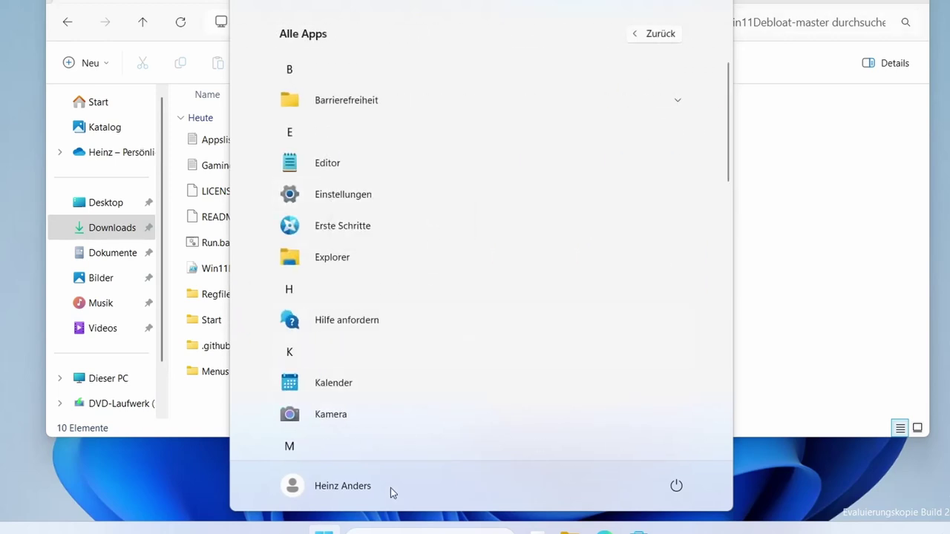
- Reopen the Start menu to check its pinned apps, and close it again
left_click(324, 532)
left_click(324, 532)
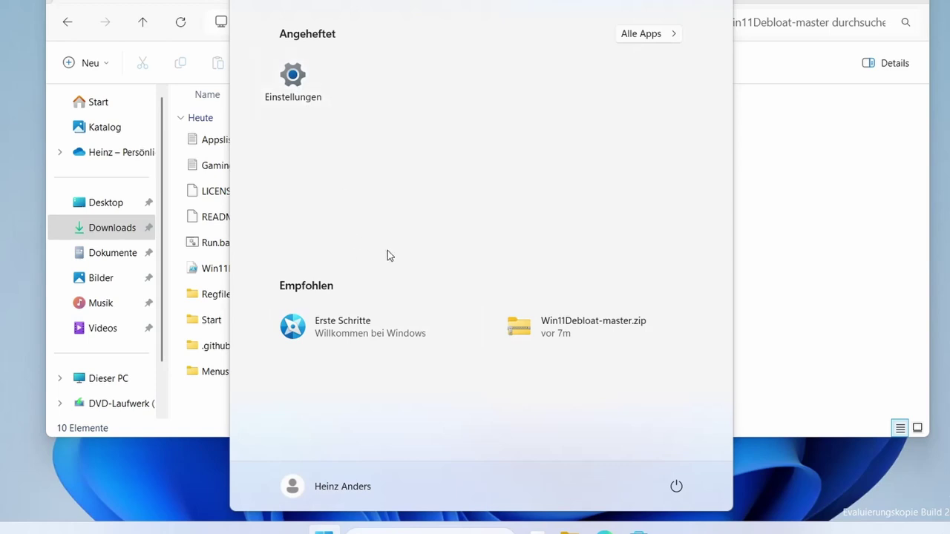
left_click(814, 347)
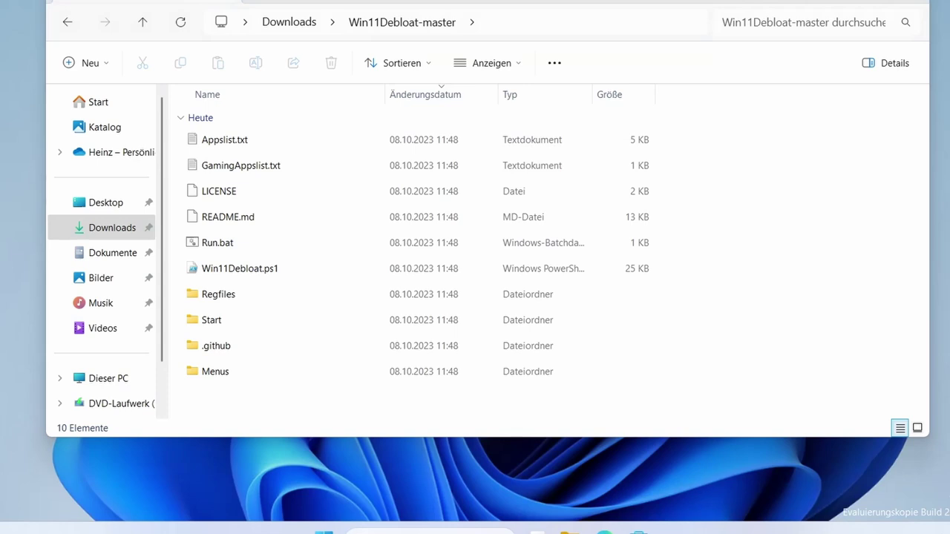
key("super")
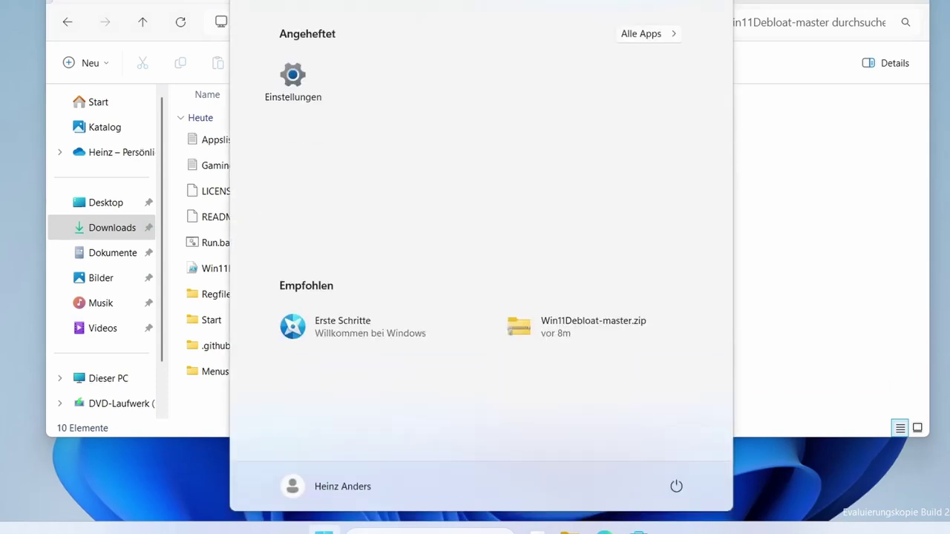
key("super")
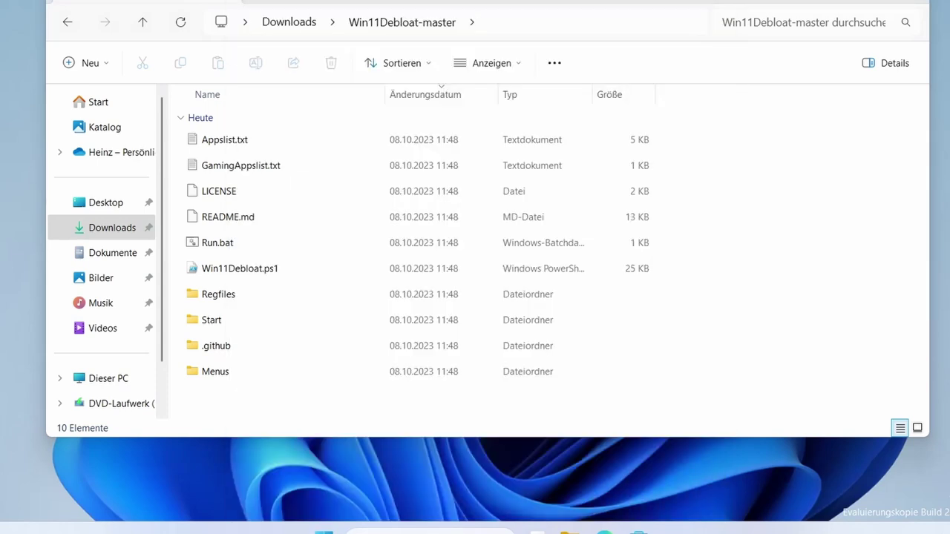